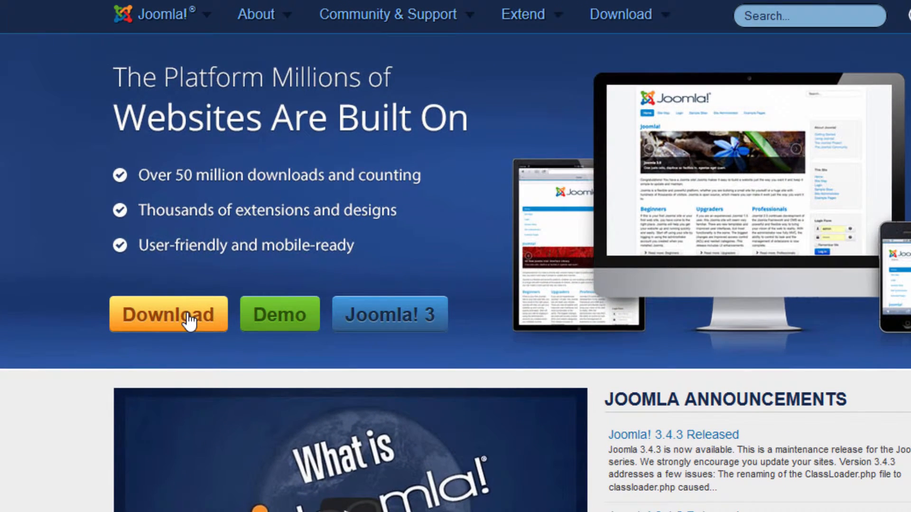
# - Download and save the Joomla 3.4.3 full package ZIP from Joomla.org
pyautogui.click(189, 323)
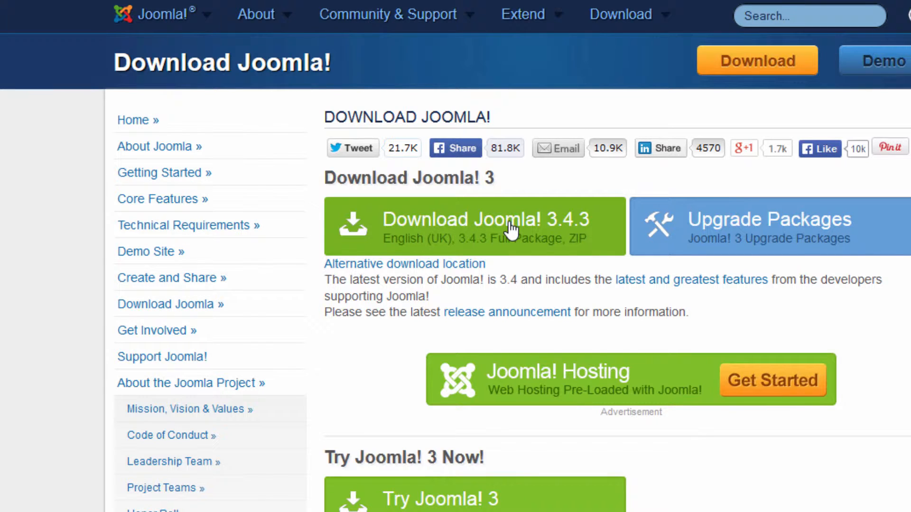
pyautogui.click(444, 232)
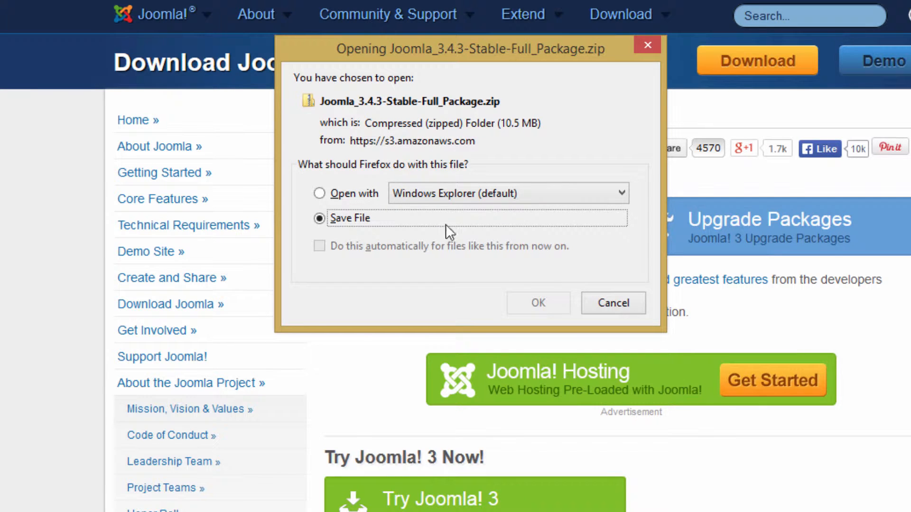
pyautogui.click(536, 306)
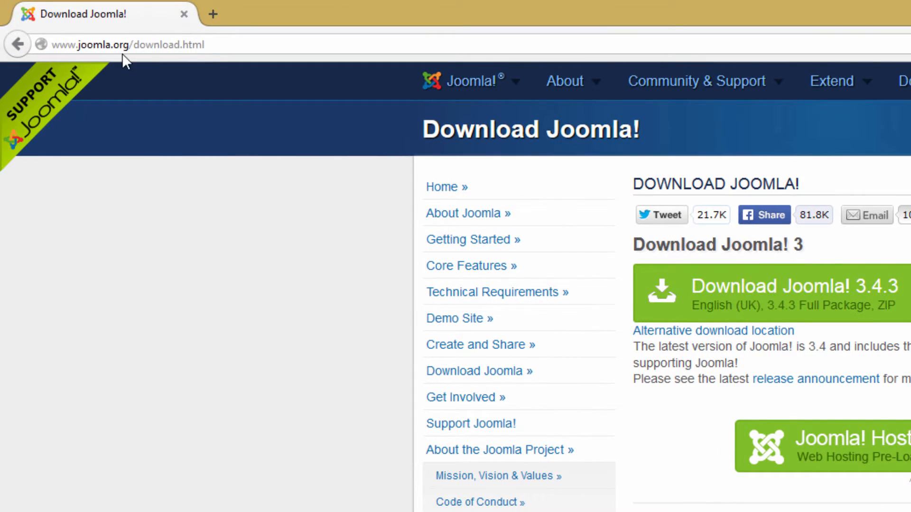
# - Go to the hosting account's cPanel login in a new browser tab and log in
pyautogui.click(218, 12)
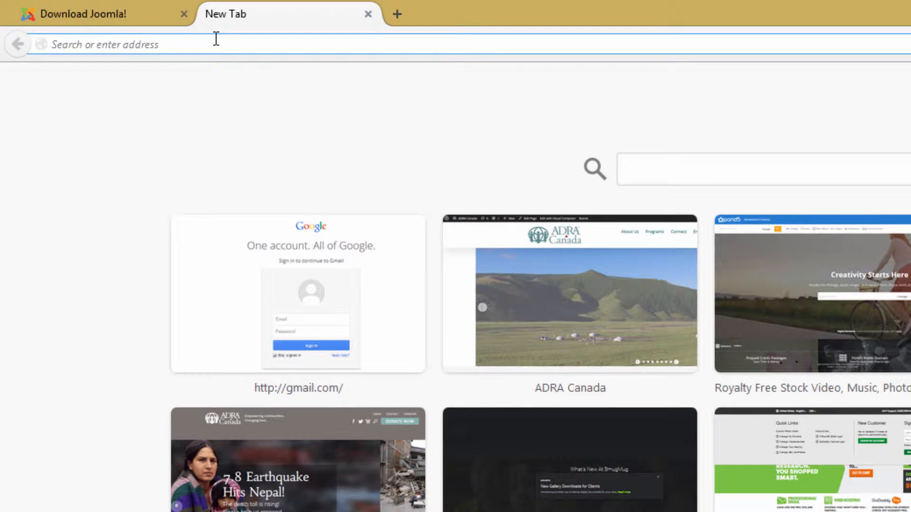
pyautogui.write('vividmediaproductions.com/')
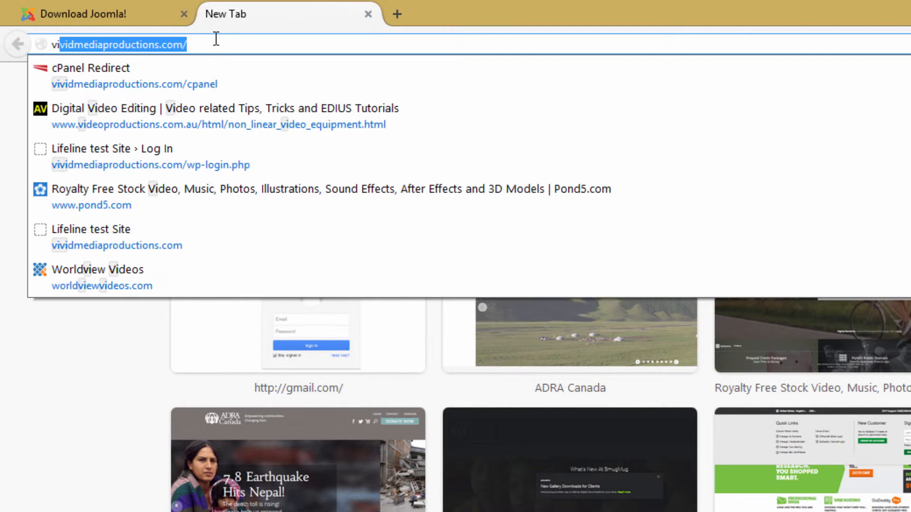
pyautogui.click(101, 76)
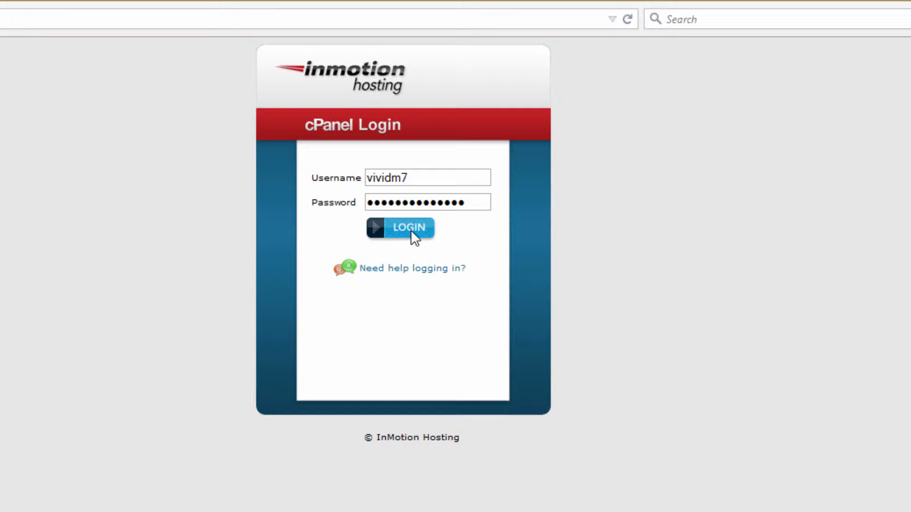
pyautogui.click(411, 229)
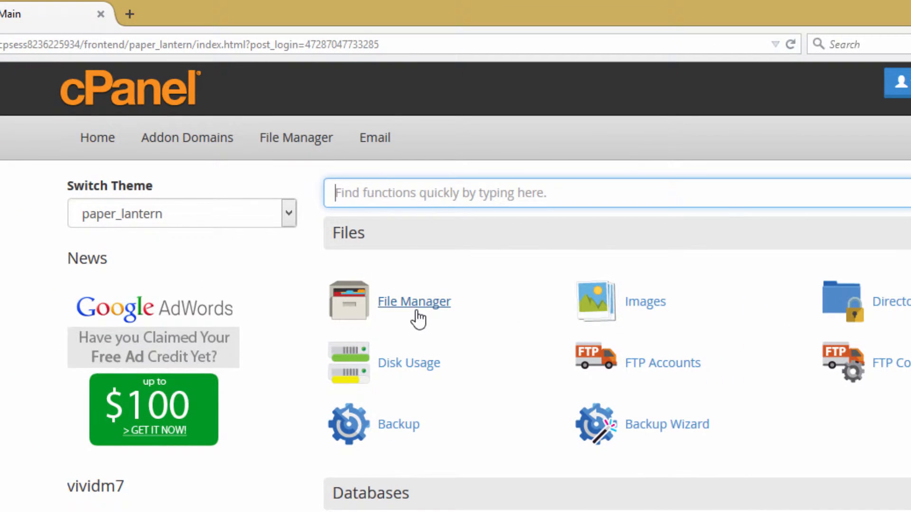
# - Open File Manager at the web root and start an upload into public_html
pyautogui.click(416, 312)
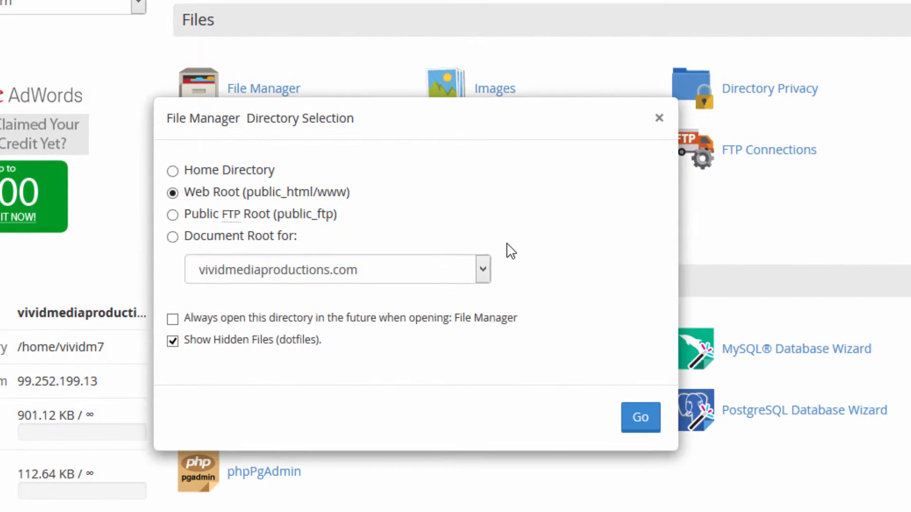
pyautogui.click(638, 417)
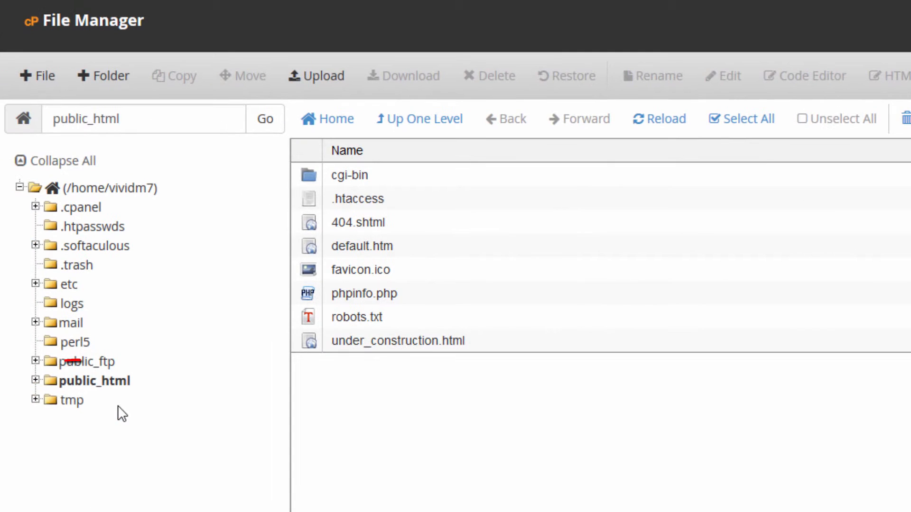
pyautogui.click(100, 384)
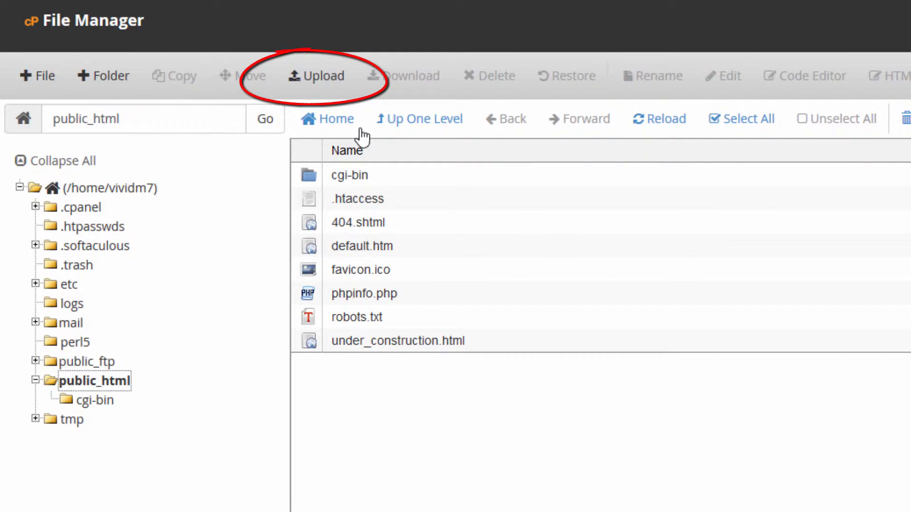
pyautogui.click(326, 78)
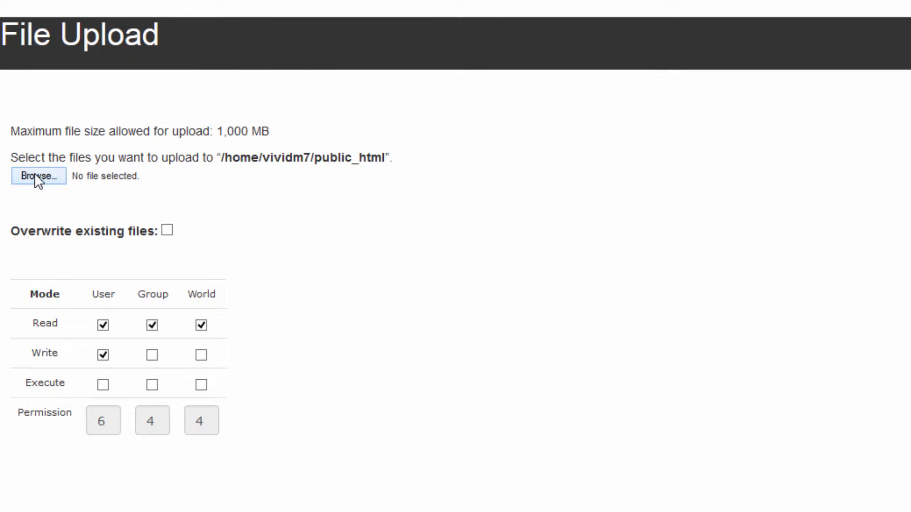
# - Upload Joomla_3.4.3-Stable-Full_Package.zip from Downloads, then go back to the public_html listing
pyautogui.click(34, 177)
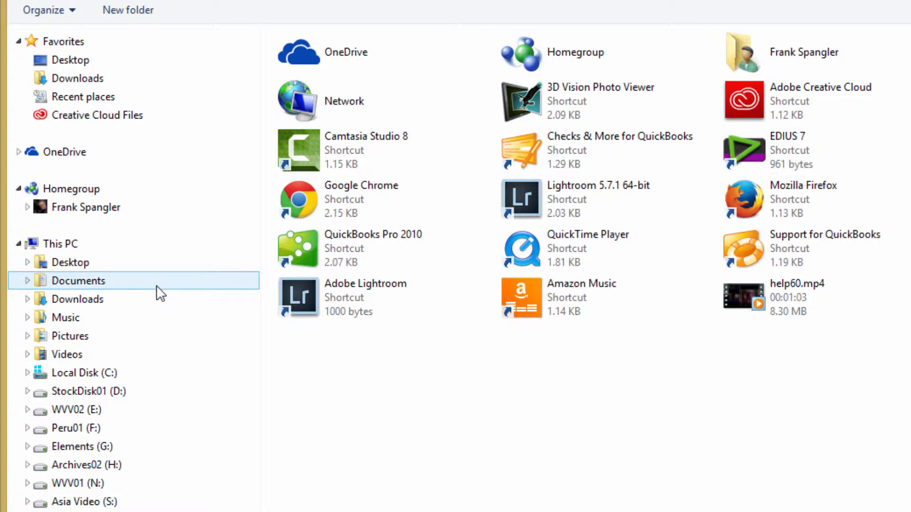
pyautogui.click(89, 302)
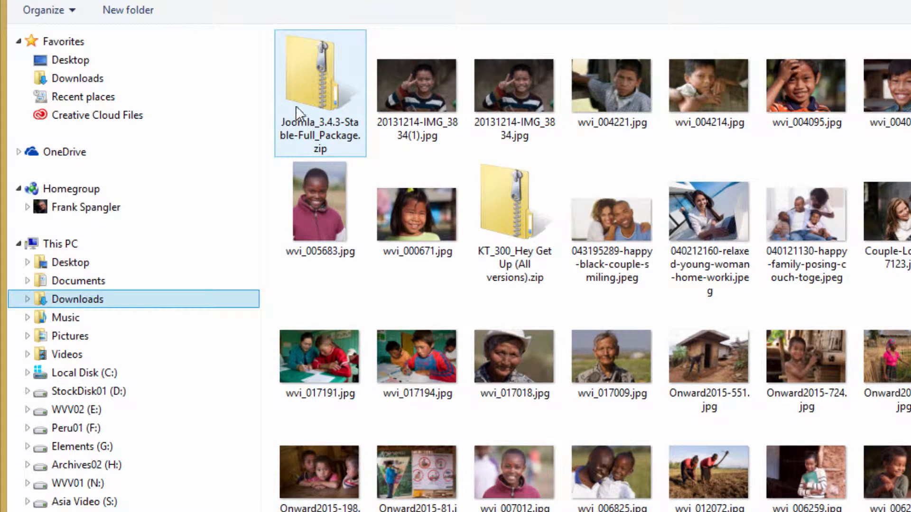
pyautogui.click(311, 81)
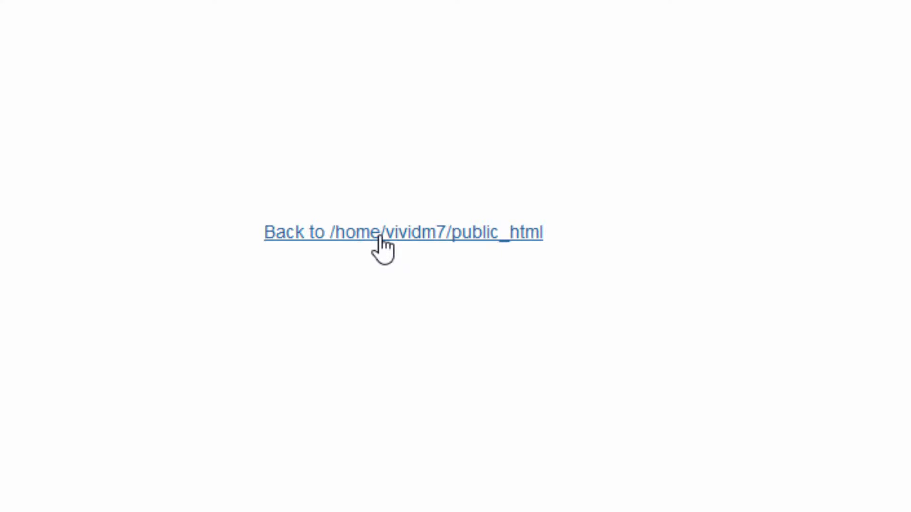
pyautogui.click(380, 237)
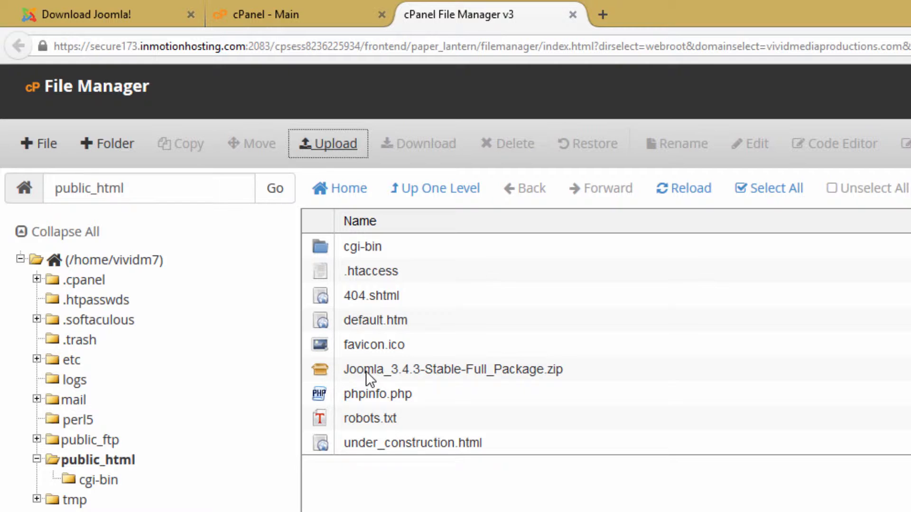
# - Extract the Joomla zip into /public_html and open the site in a new tab for the installer
pyautogui.rightClick(320, 369)
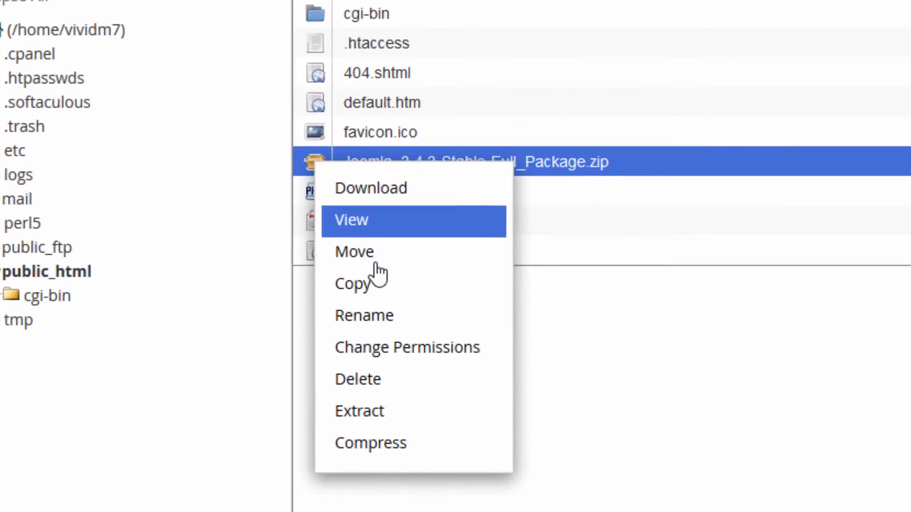
pyautogui.click(387, 364)
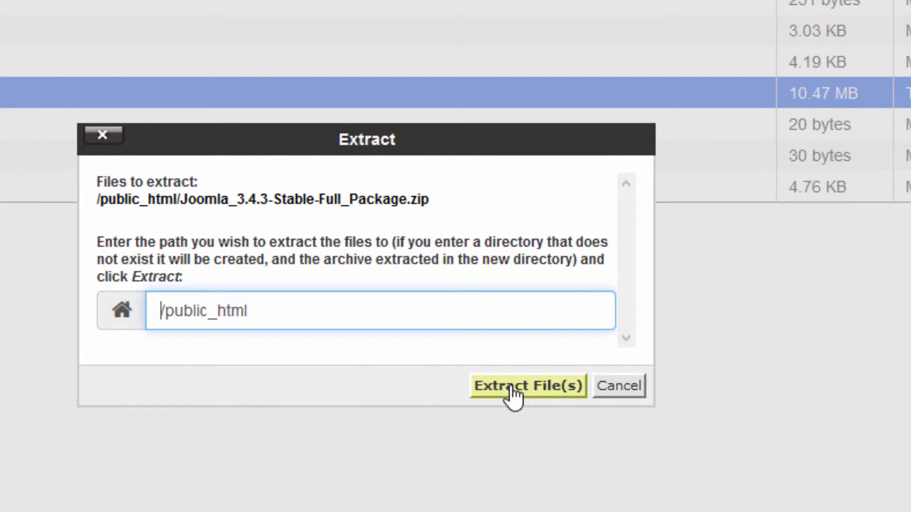
pyautogui.click(511, 388)
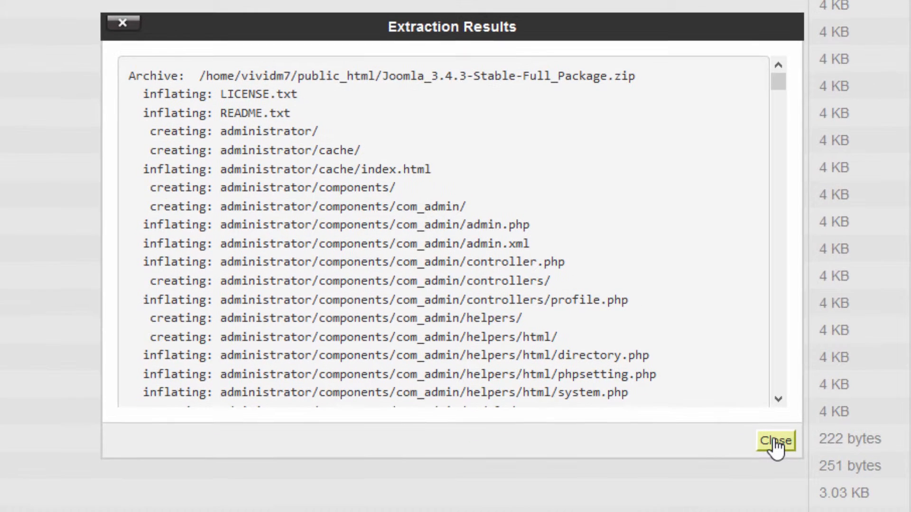
pyautogui.click(771, 465)
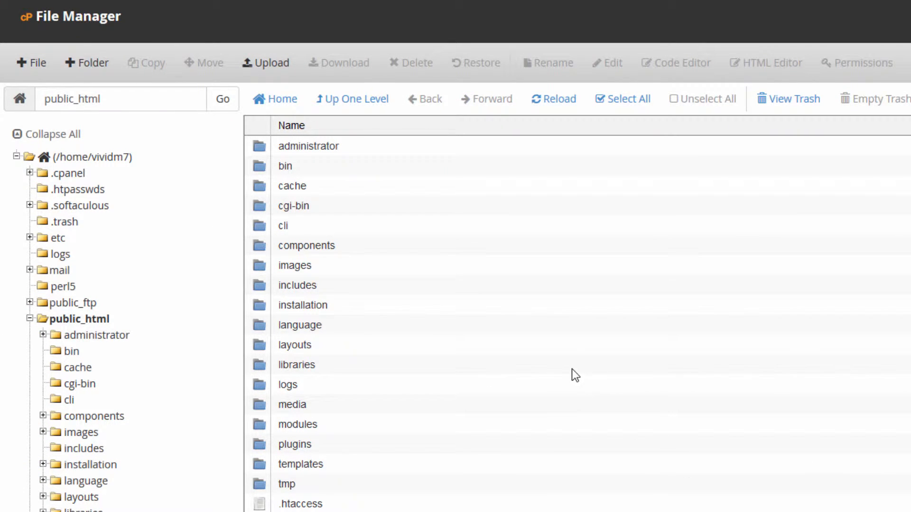
pyautogui.scroll(-2, 572, 369)
pyautogui.scroll(2, 572, 369)
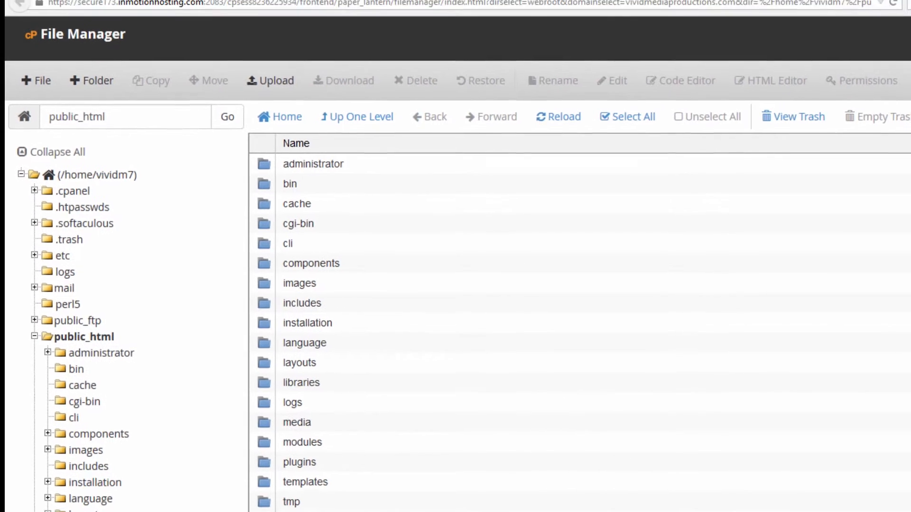
pyautogui.click(500, 5)
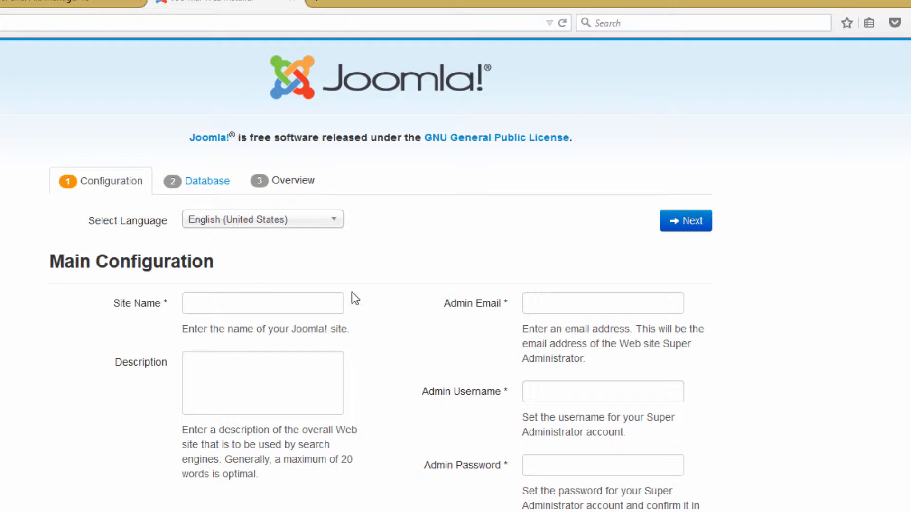
# - Enter 'Vivid Media Productions' as the Site Name and move on to Description
pyautogui.click(213, 304)
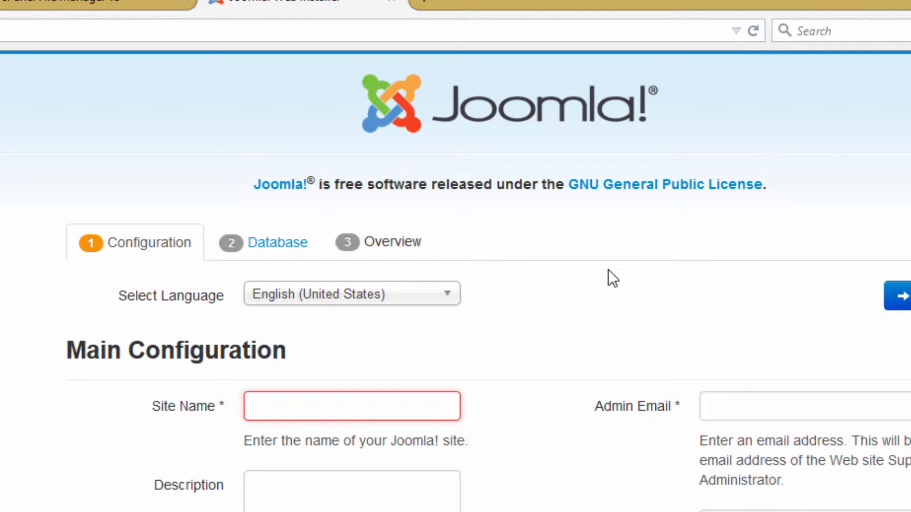
pyautogui.write('Vivid Media Productions')
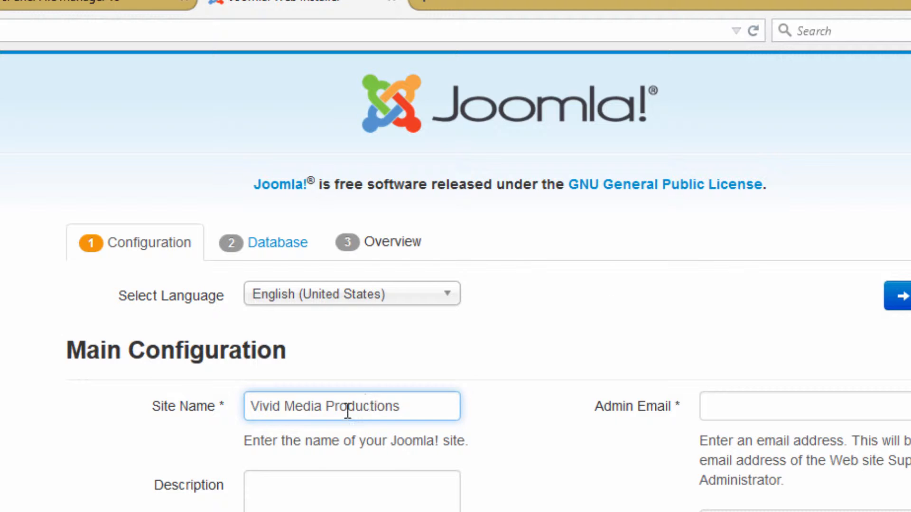
pyautogui.click(297, 484)
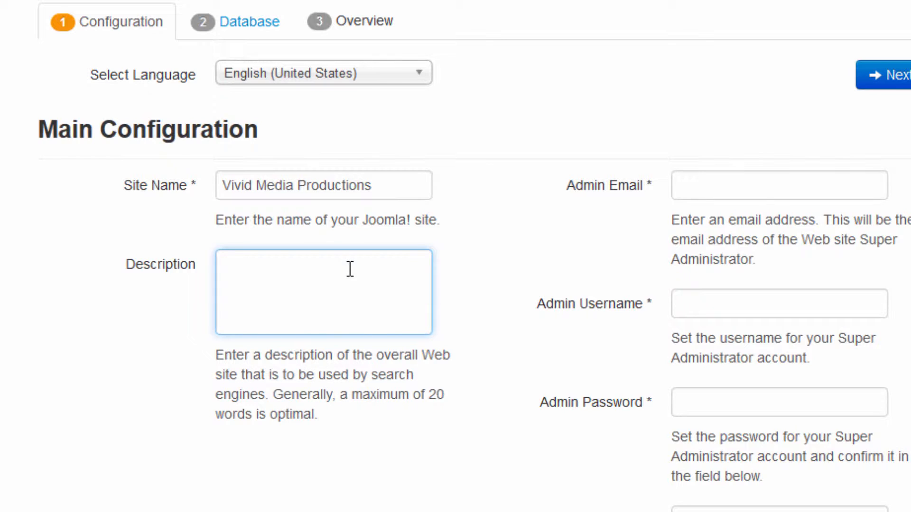
# - Paste the site description, then fill in the admin e-mail address and admin username
pyautogui.hotkey('ctrl', 'v')
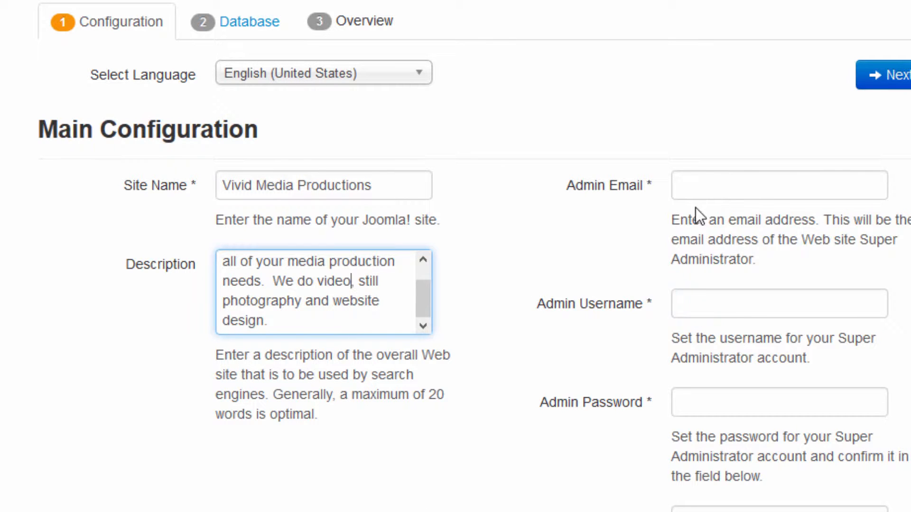
pyautogui.click(709, 182)
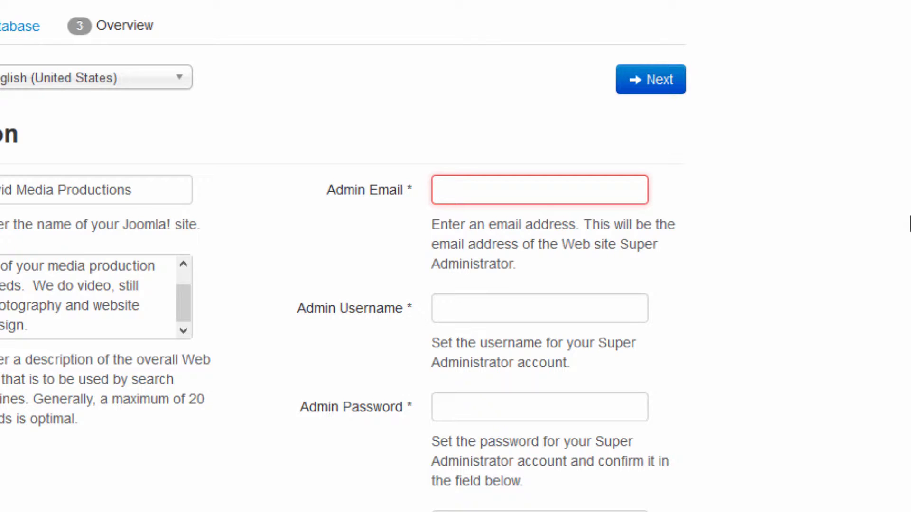
pyautogui.press('Tab')
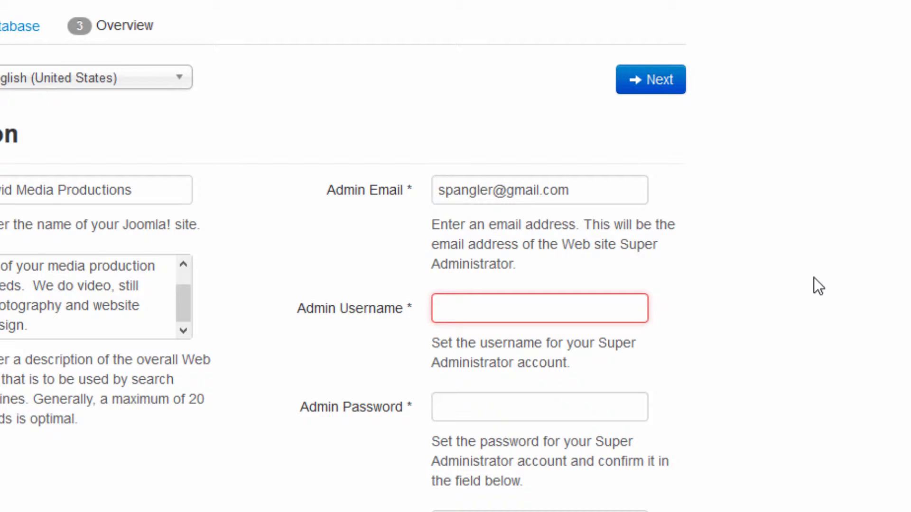
pyautogui.write('VividMedFranks350')
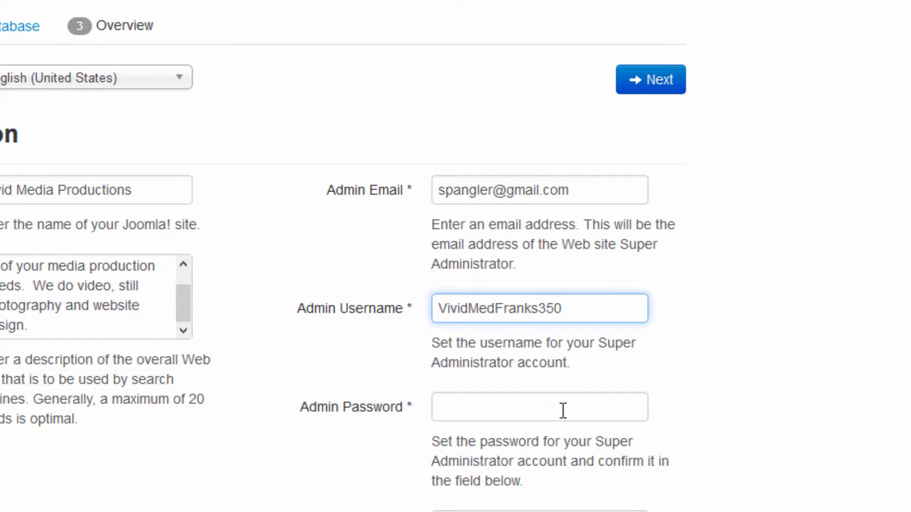
# - Enter the admin password and the matching password confirmation
pyautogui.click(463, 411)
pyautogui.write('*************')
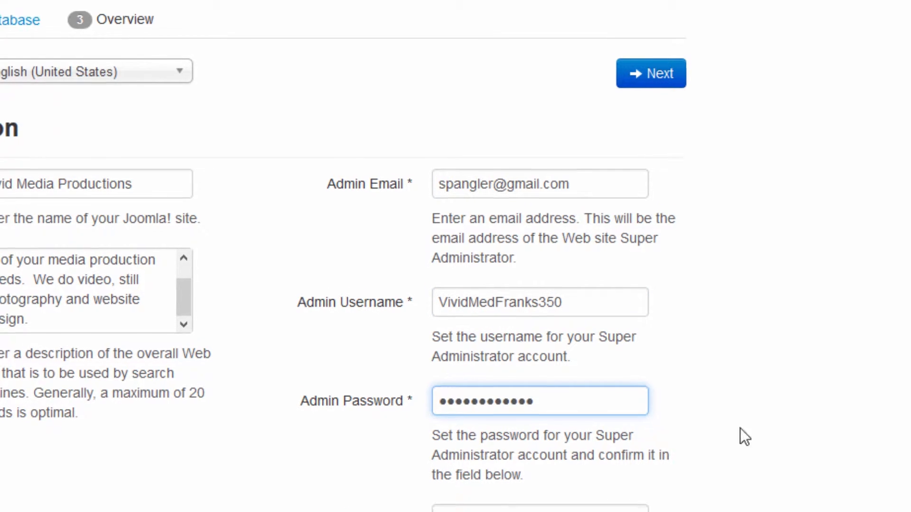
pyautogui.click(469, 342)
pyautogui.write('*************')
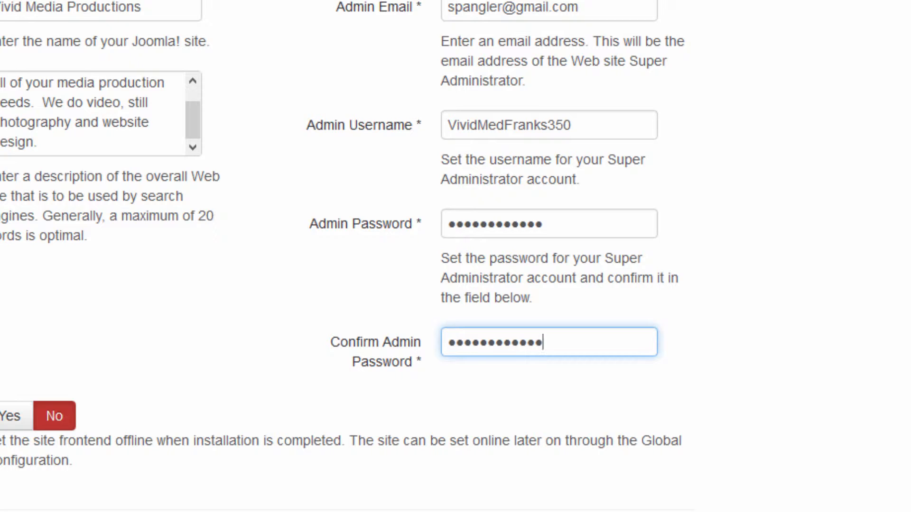
pyautogui.click(727, 75)
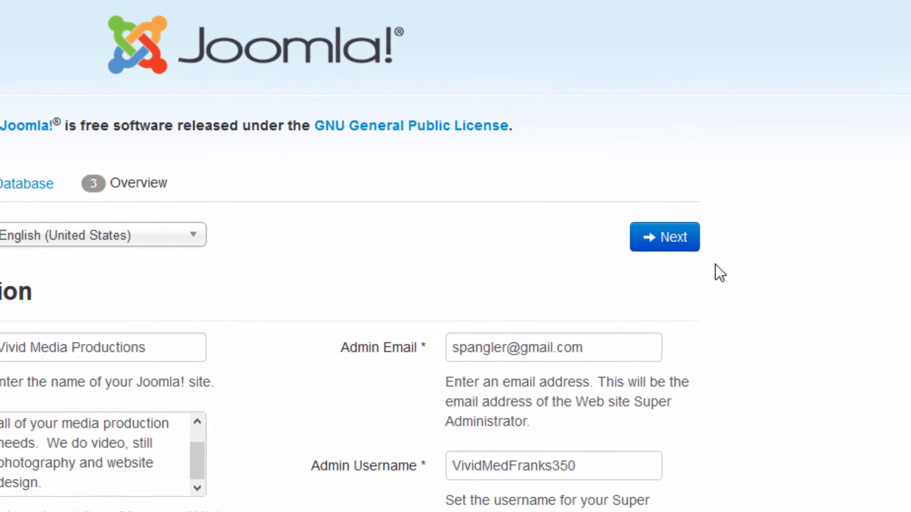
# - On the Database step, enter the database username, password and the database name ending '_vividmed368'
pyautogui.click(679, 253)
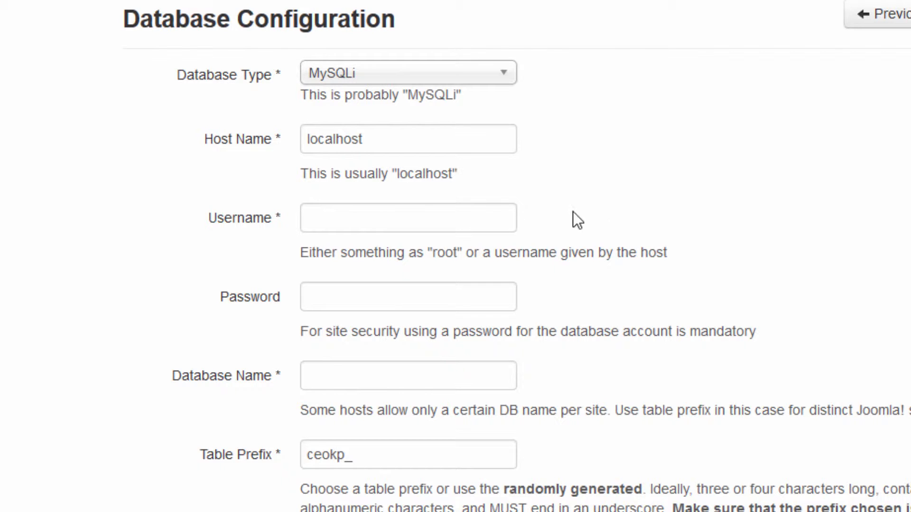
pyautogui.click(329, 219)
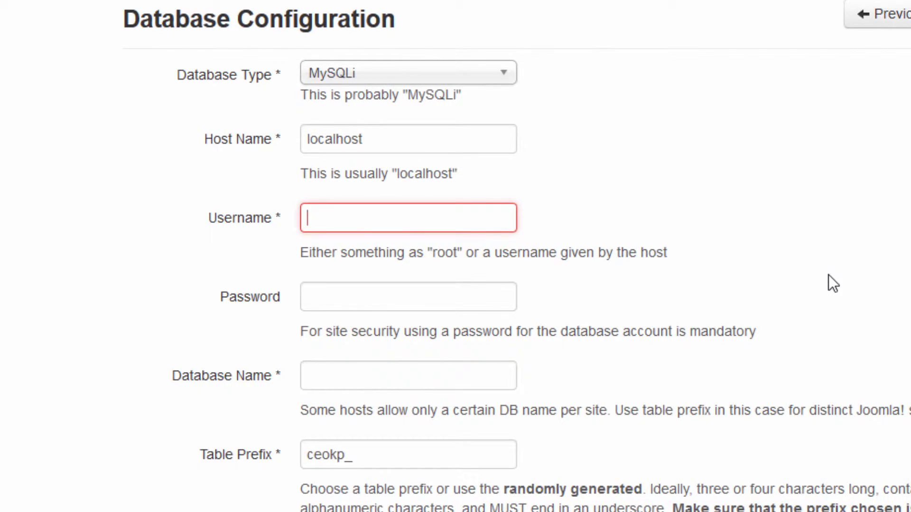
pyautogui.write('vividm7_frank356')
pyautogui.click(369, 296)
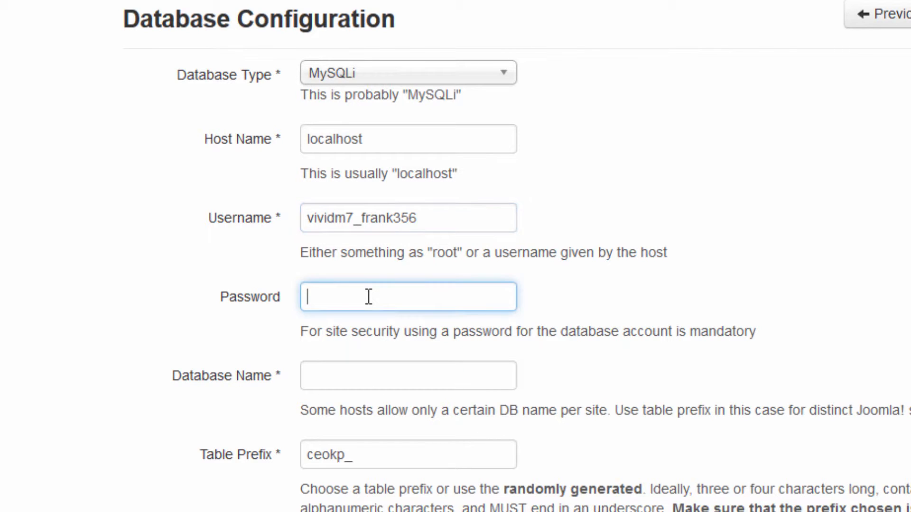
pyautogui.hotkey('ctrl', 'v')
pyautogui.click(311, 379)
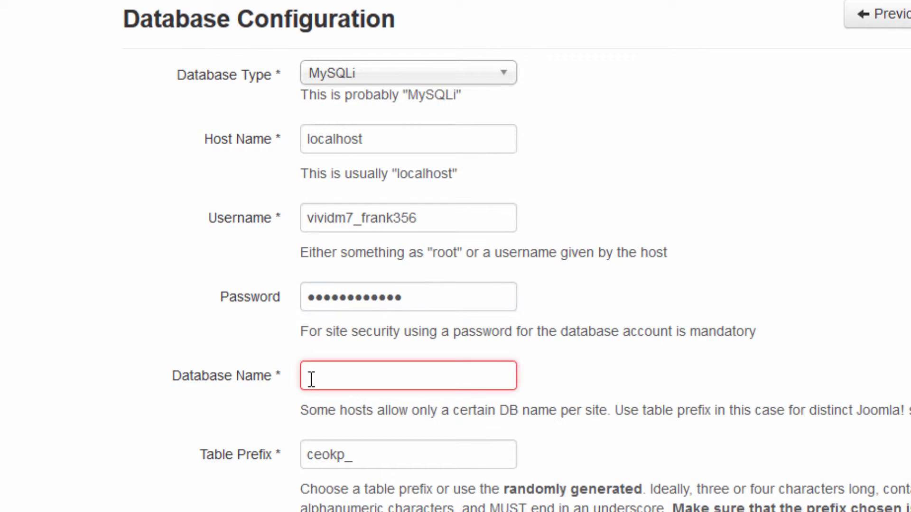
pyautogui.write('vividm7')
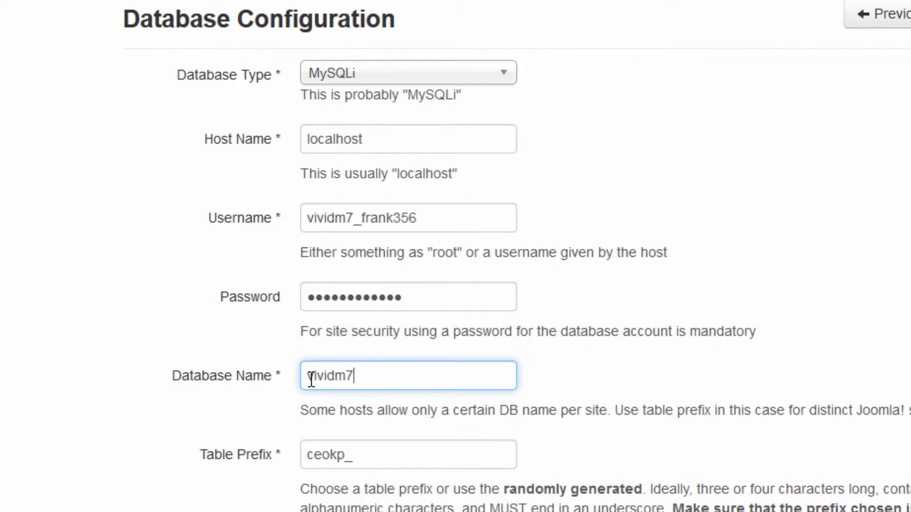
pyautogui.write('_vividmed368')
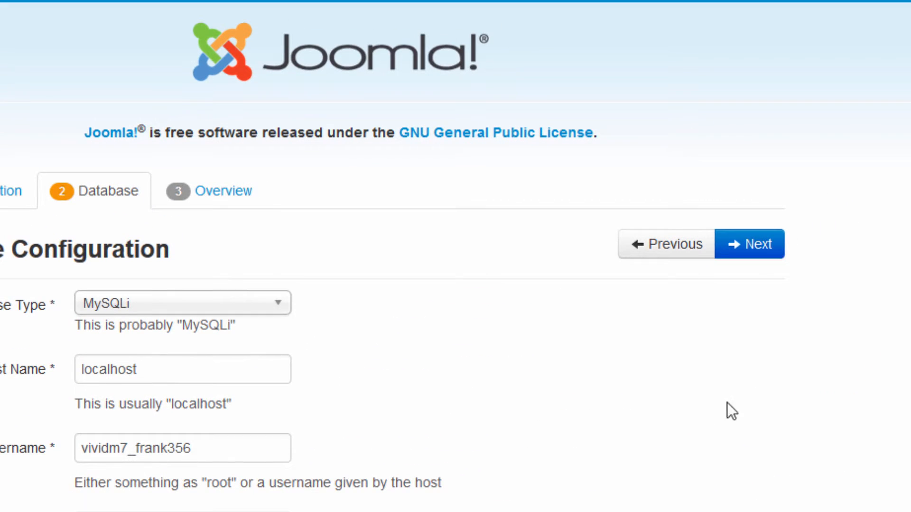
# - Advance to the Overview step and select Brochure English (GB) as the sample data
pyautogui.click(759, 247)
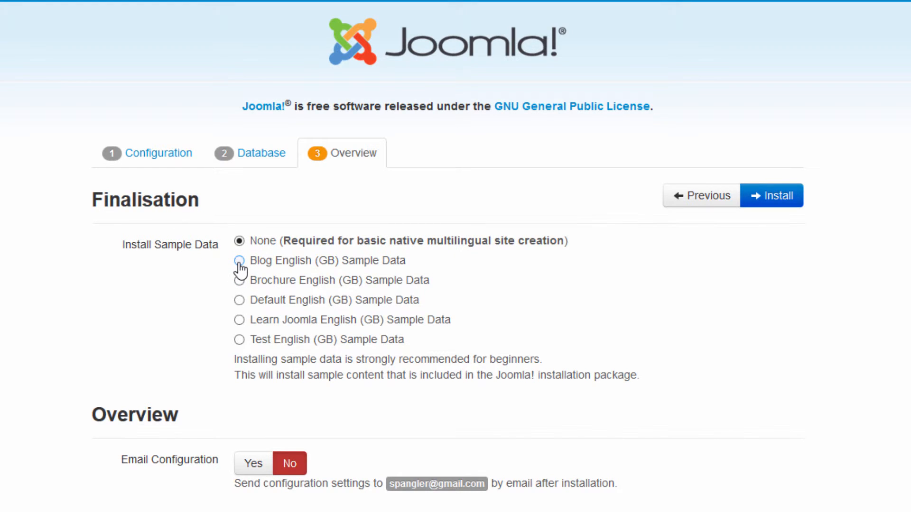
pyautogui.click(239, 262)
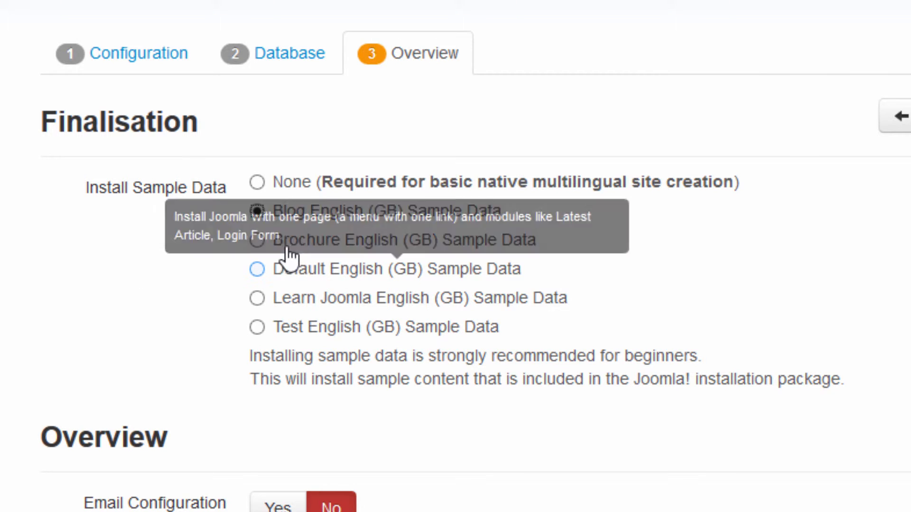
pyautogui.click(257, 240)
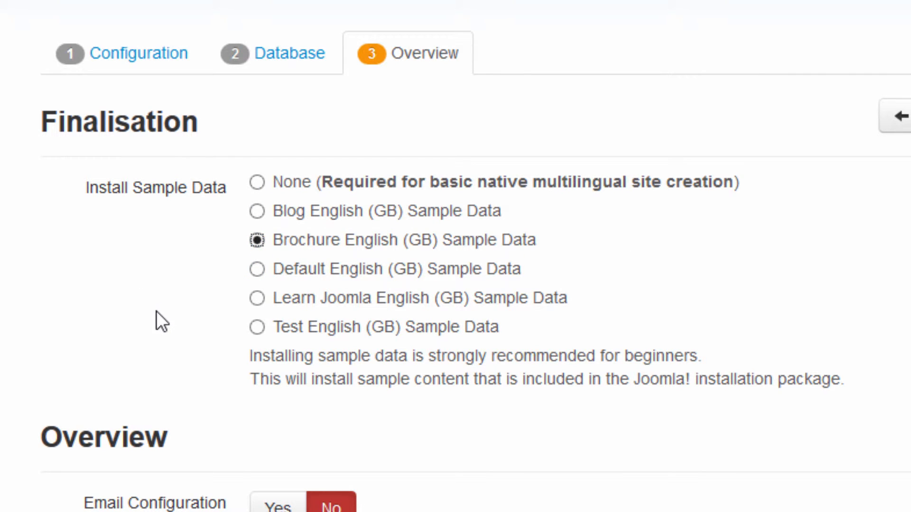
pyautogui.click(258, 183)
pyautogui.click(257, 212)
pyautogui.click(257, 241)
pyautogui.moveTo(500, 251)
# - Scroll through the configuration summary and pre-installation check tables on the Overview page
pyautogui.scroll(-5, 455, 257)
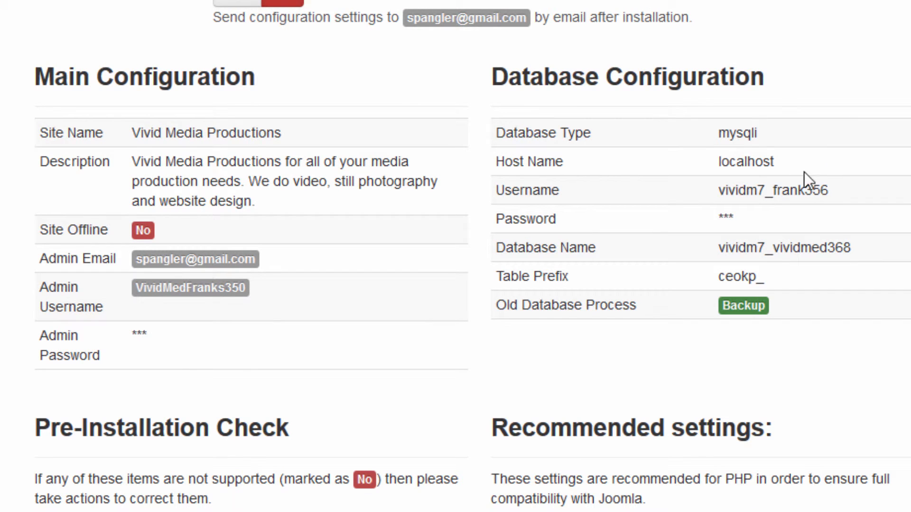
pyautogui.scroll(-3, 455, 256)
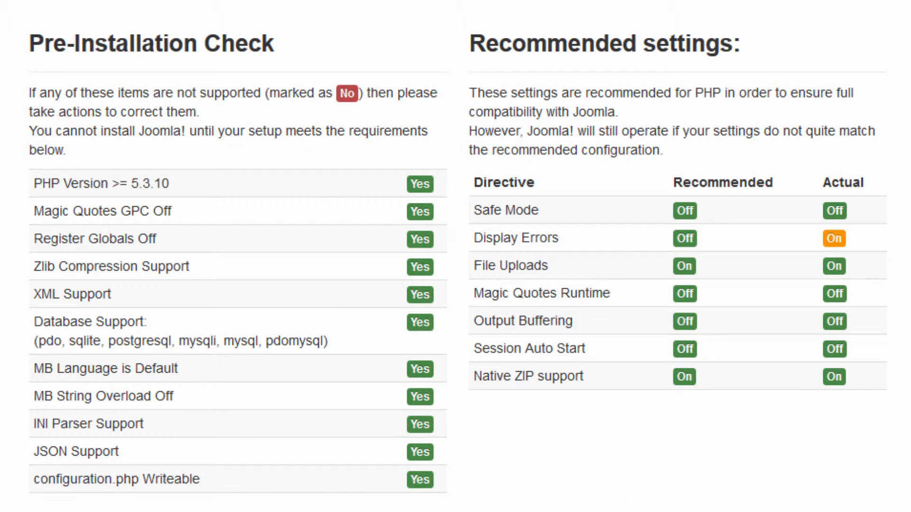
pyautogui.scroll(5, 456, 256)
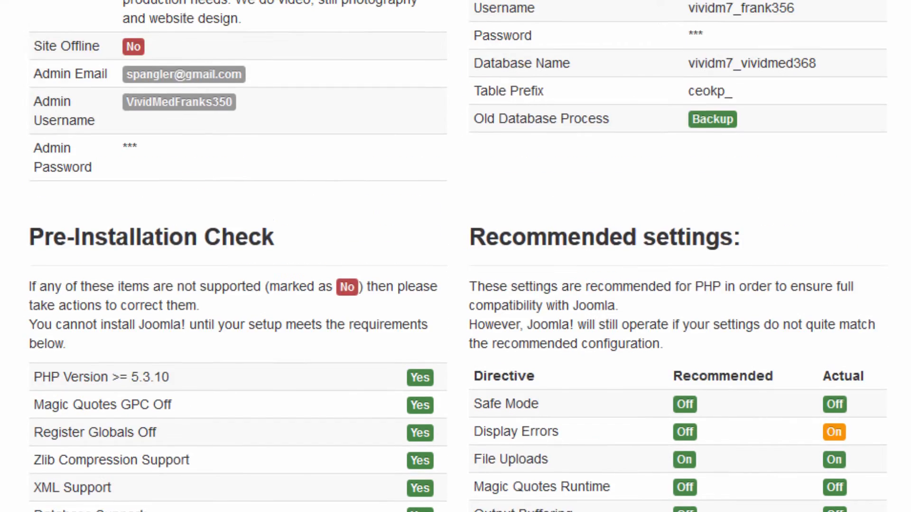
pyautogui.scroll(-4, 455, 256)
pyautogui.scroll(-1, 456, 256)
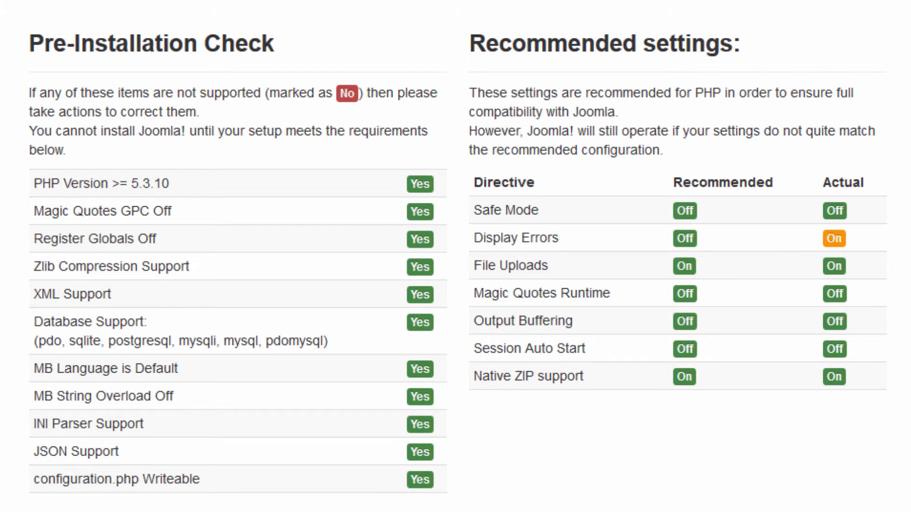
pyautogui.scroll(10, 456, 256)
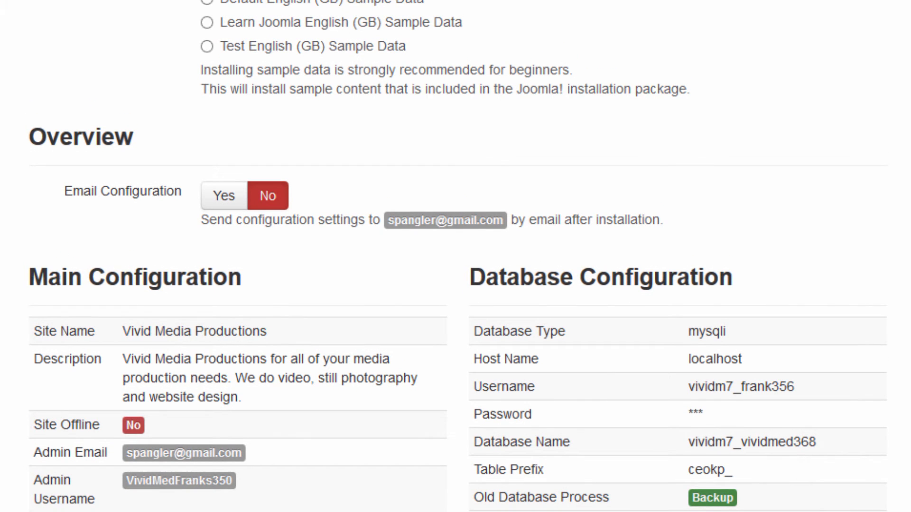
pyautogui.scroll(1, 455, 256)
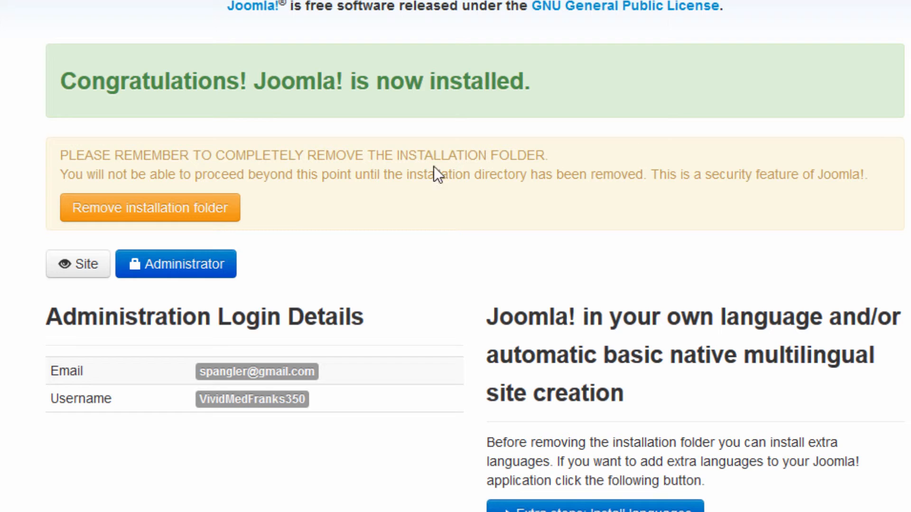
# - Remove the installation folder and go to the Administrator login page
pyautogui.click(208, 213)
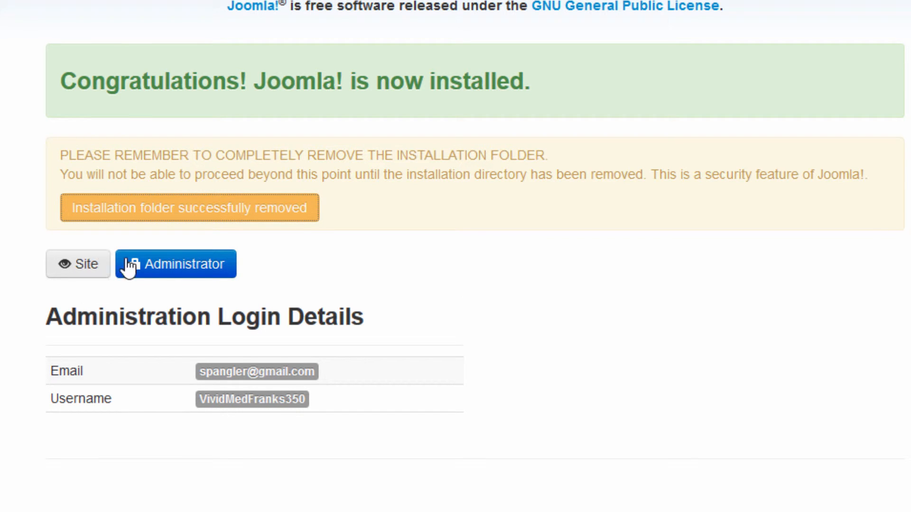
pyautogui.click(207, 272)
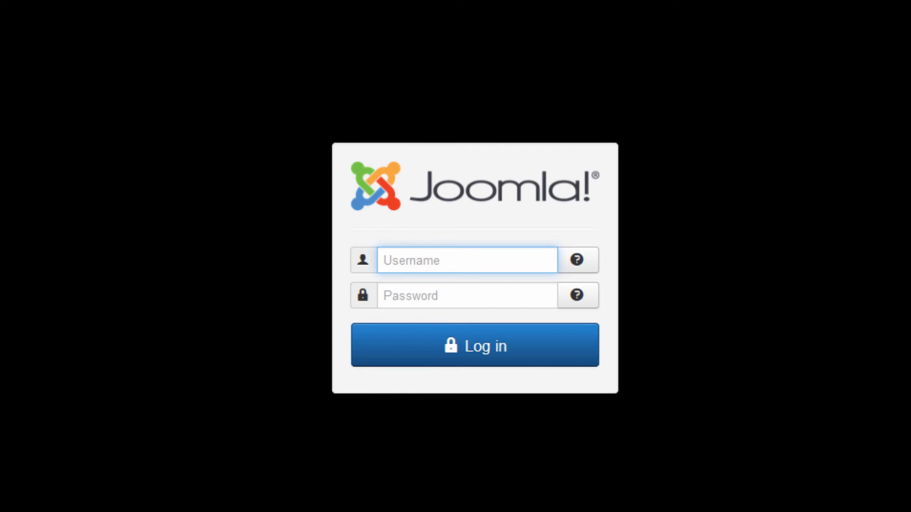
# - Sign into the Joomla backend with the new admin username and password, then view the Vivid Media Productions frontend in a new tab
pyautogui.write('VividMedFranks')
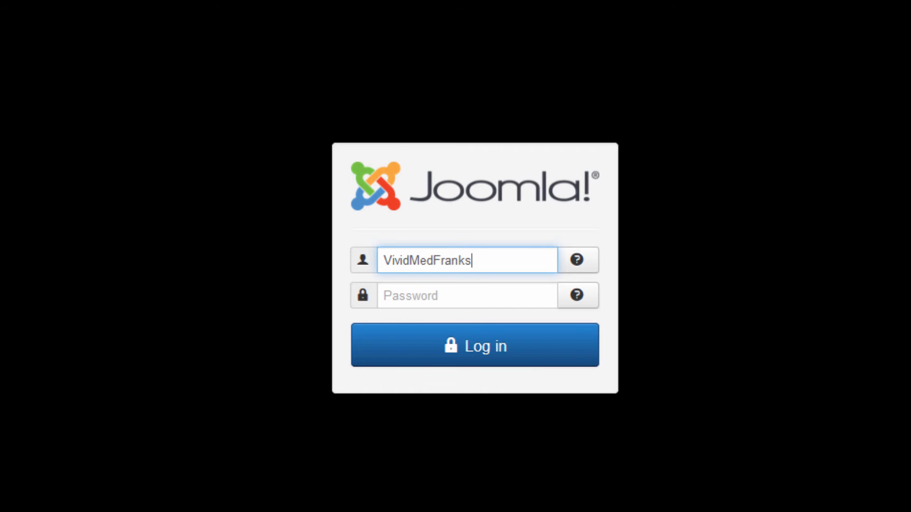
pyautogui.write('350')
pyautogui.write('••')
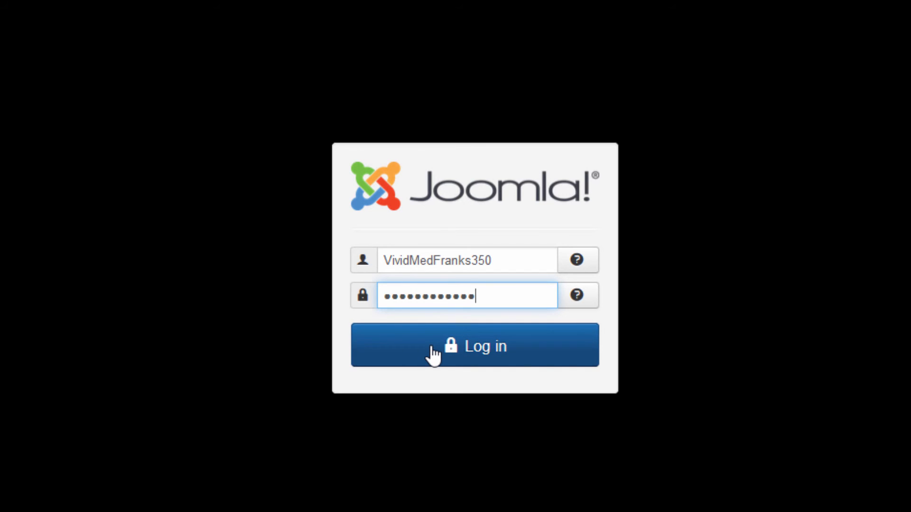
pyautogui.click(431, 347)
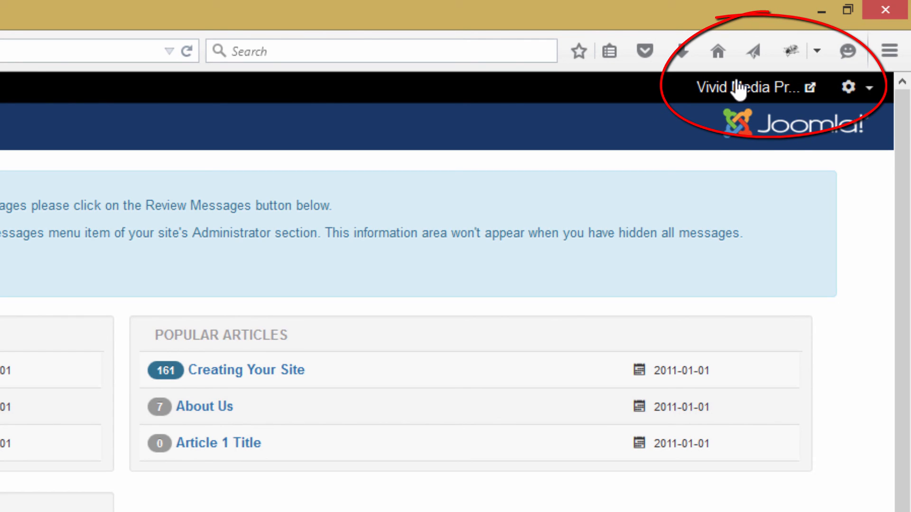
pyautogui.click(692, 88)
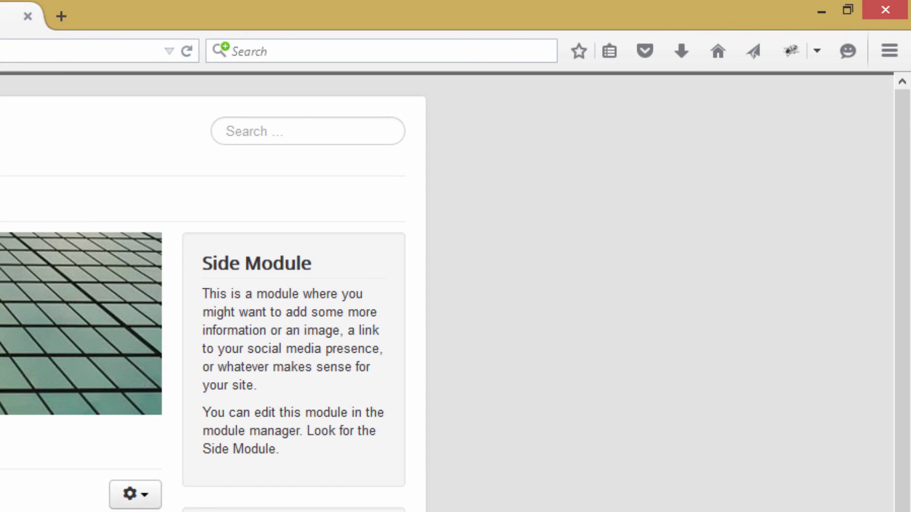